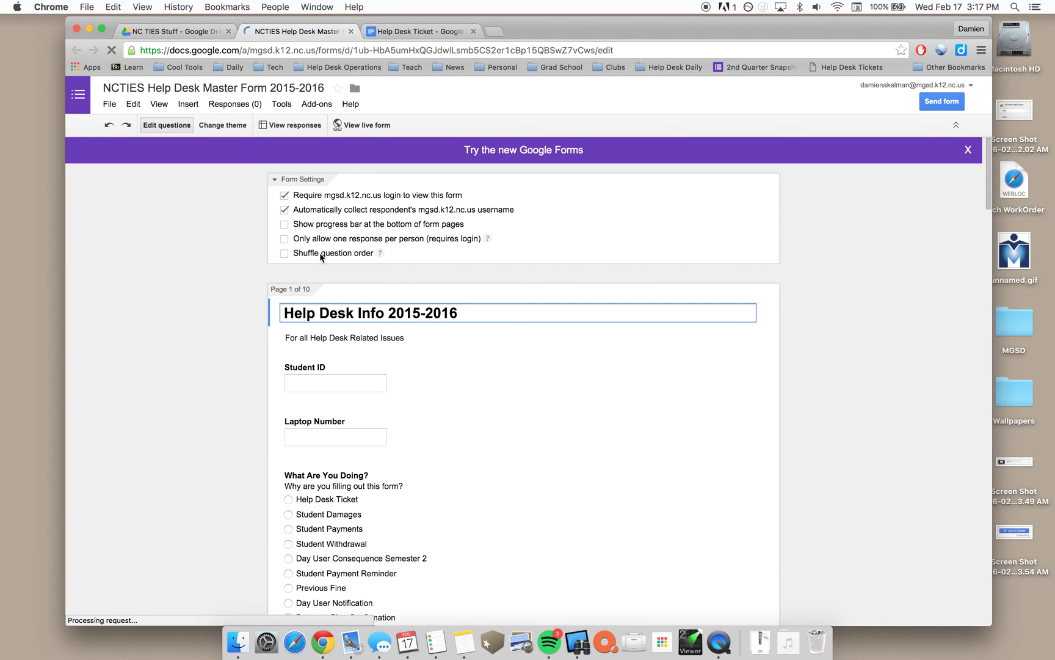
Open the form's responses spreadsheet, reload it, and switch to the Old Data sheet
left_click(313, 126)
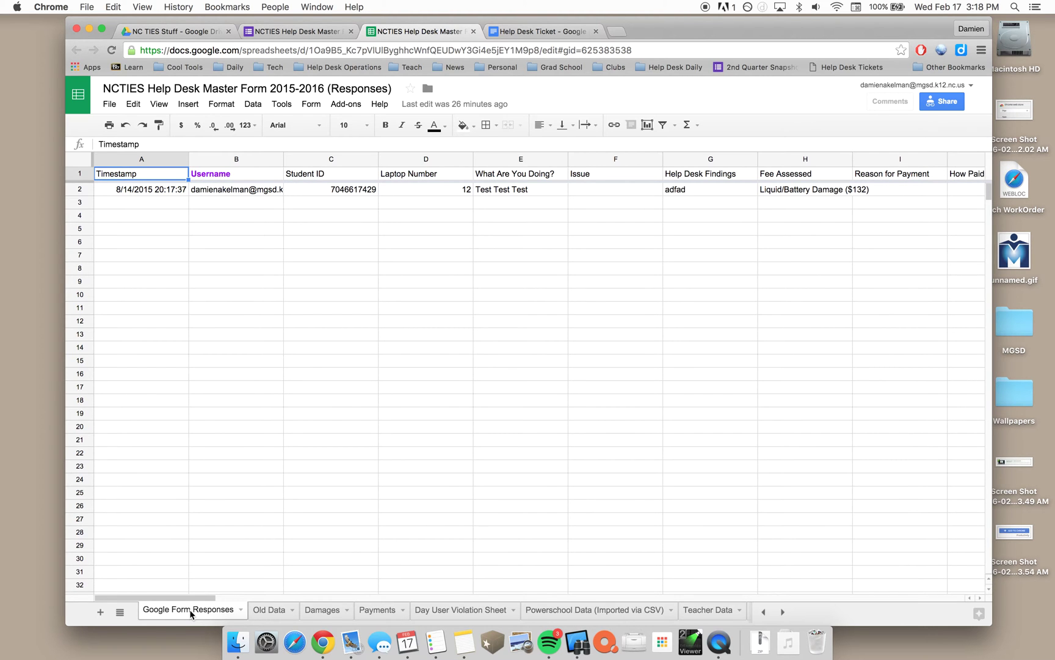
key("super+r")
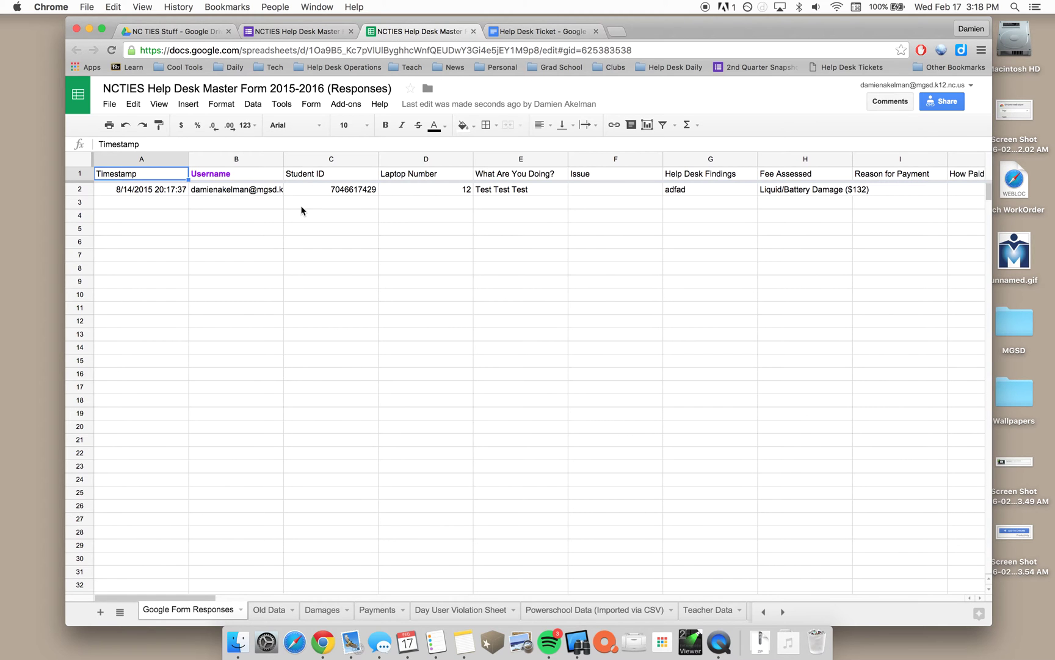
left_click(271, 613)
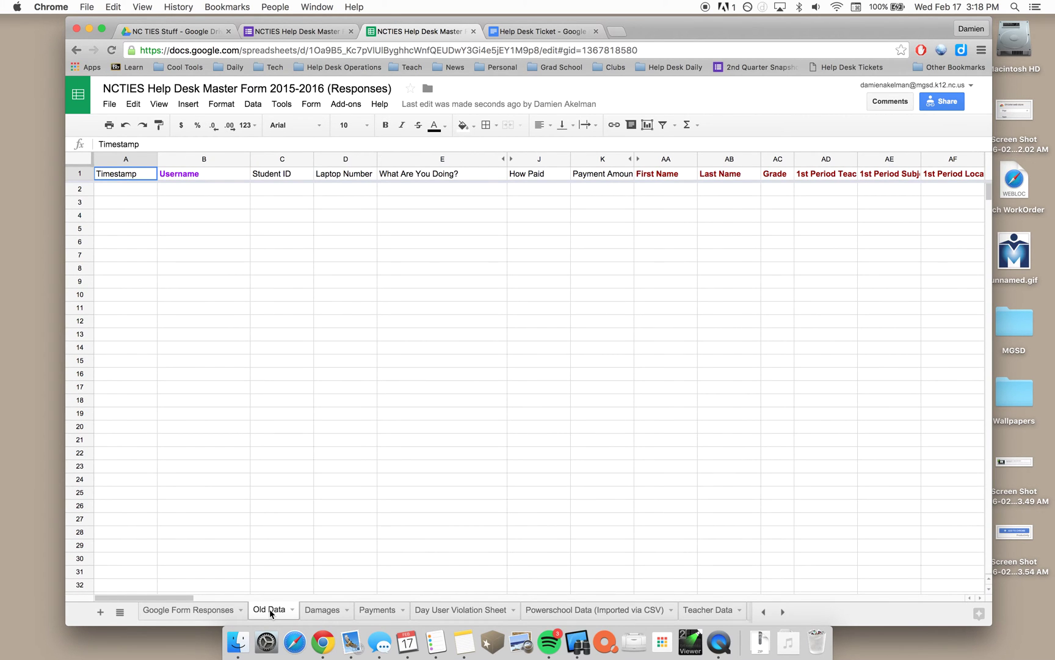
Browse the Damages, Payments, Day User Violation Sheet and Powerschool Data (Imported via CSV) sheets
left_click(322, 609)
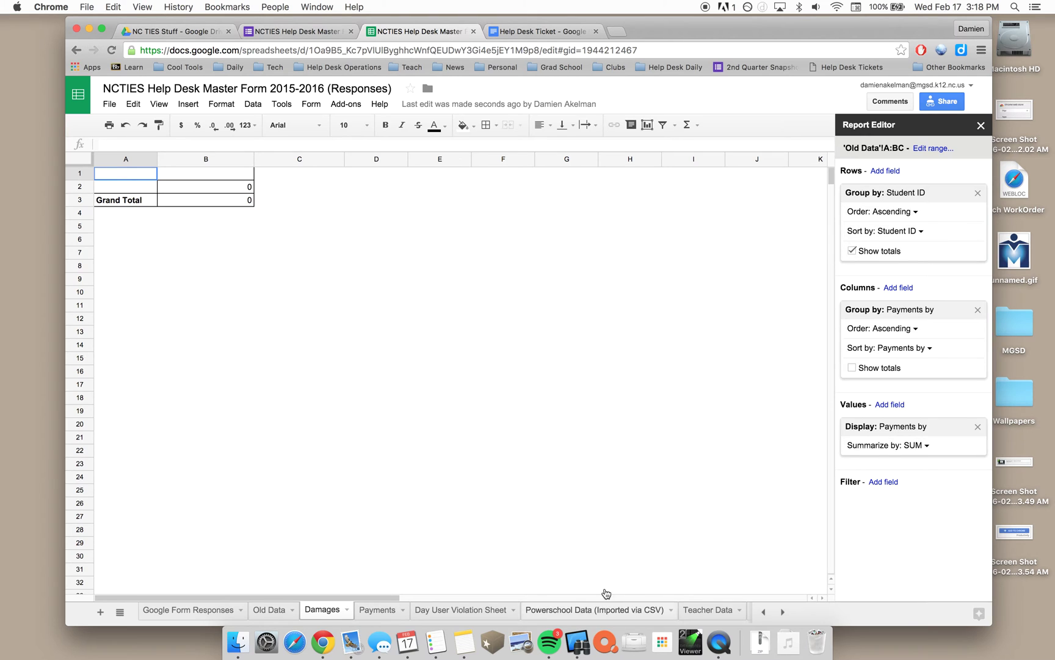
left_click(368, 614)
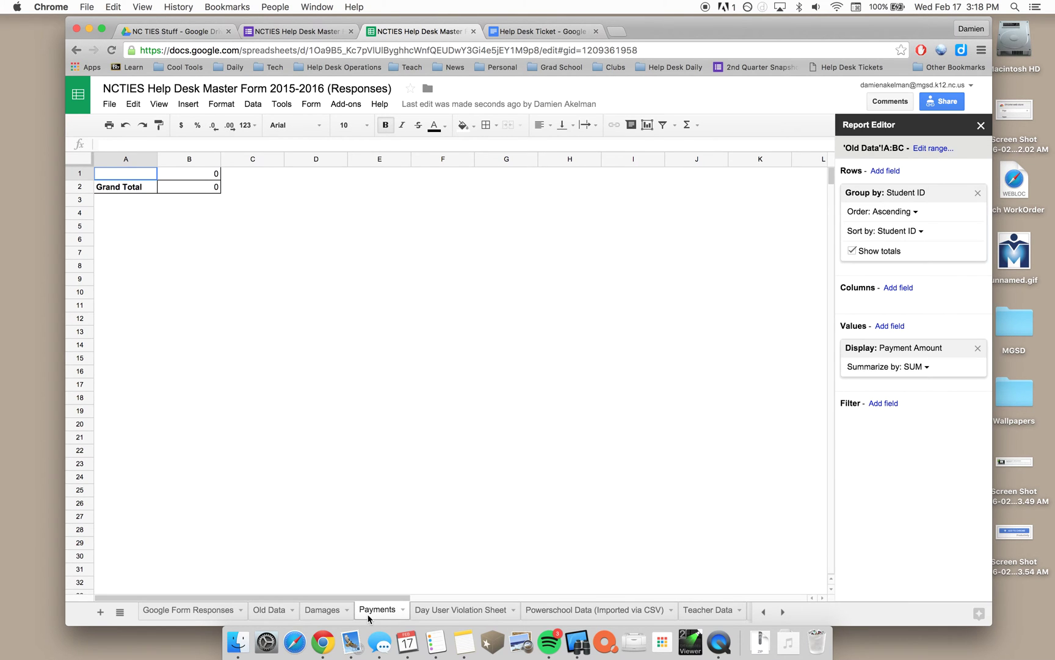
left_click(444, 612)
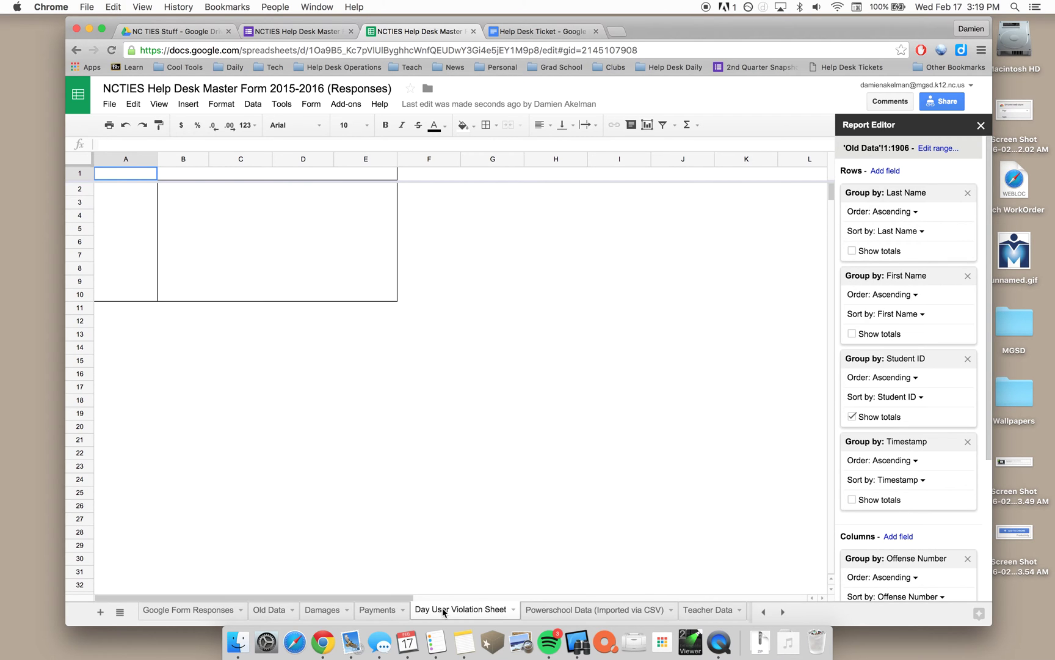
left_click(557, 612)
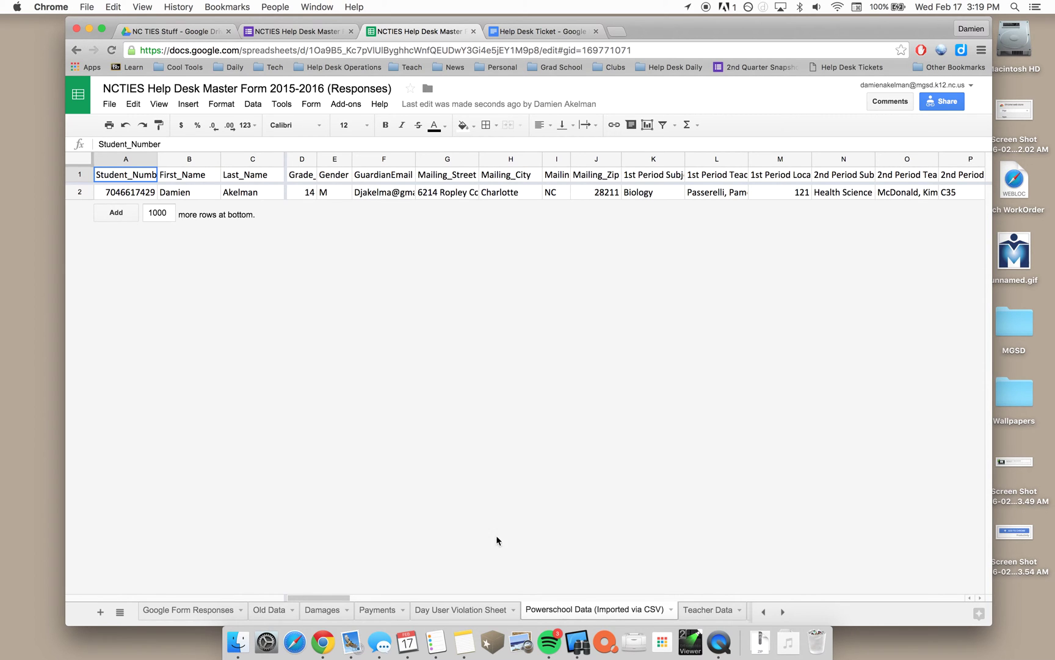
Inspect the student's details across row 2 from A2, then return to the Help Desk Master Form editor
left_click(132, 193)
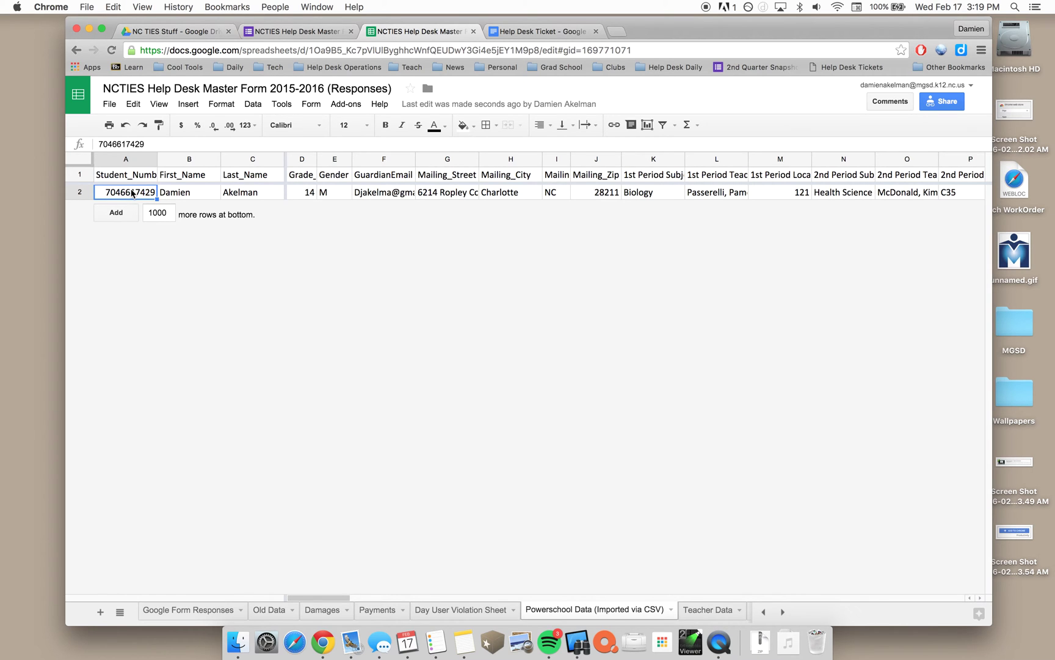
key("Tab")
key("Tab")
key("Tab")
key("Tab")
key("Tab")
key("Tab")
key("Tab")
key("Tab")
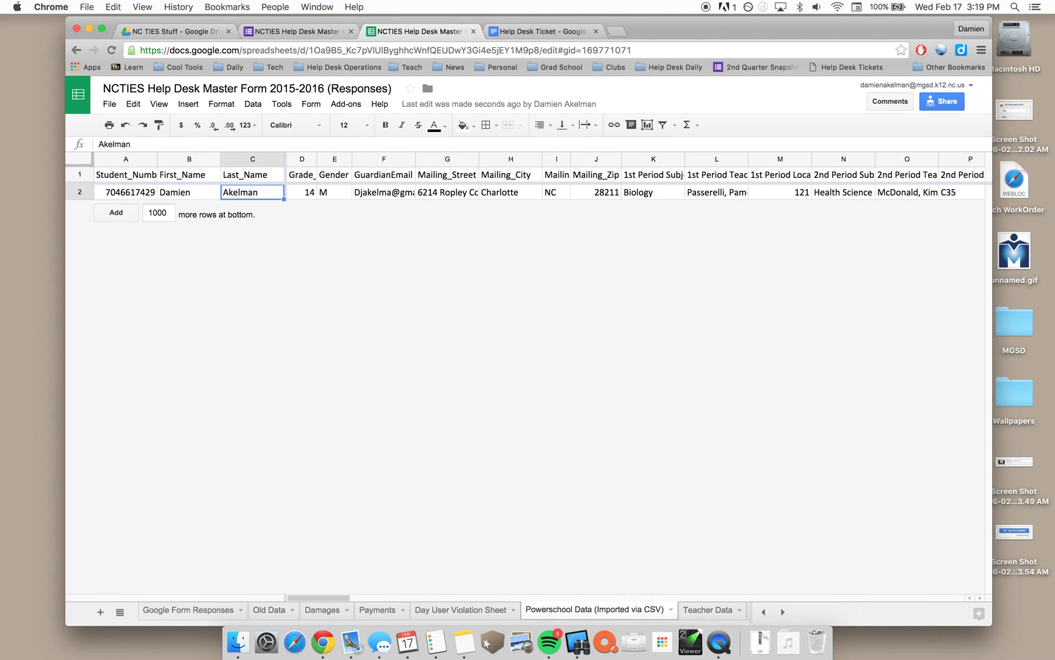
key("Tab")
key("Tab")
key("Tab")
key("Tab")
key("Tab")
key("Tab")
key("Tab")
key("Tab")
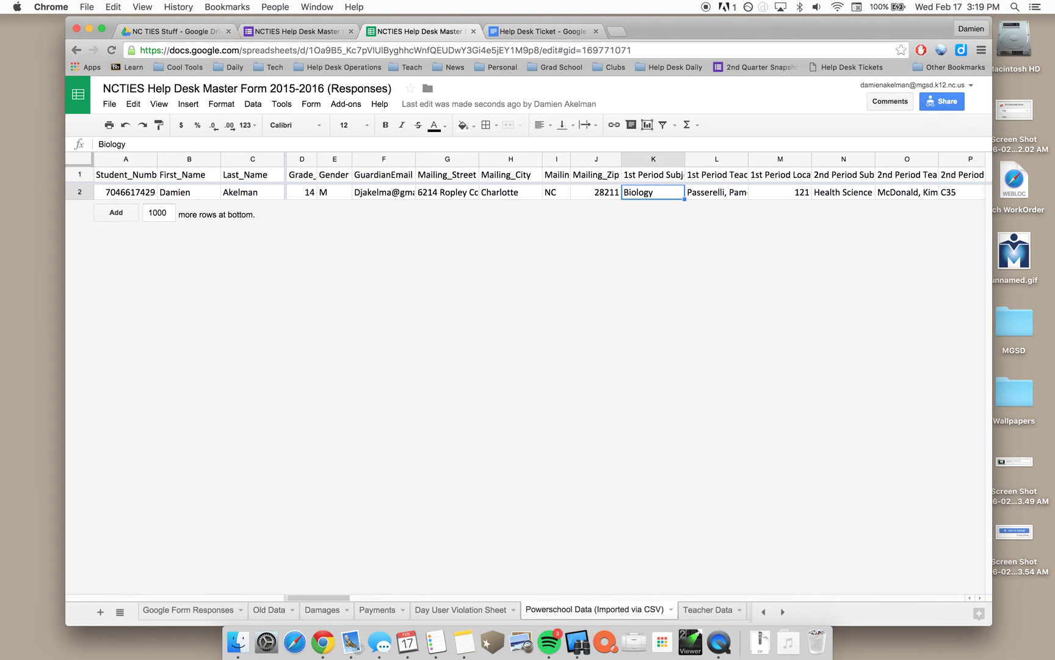
key("Tab")
key("Tab")
key("Tab")
key("Tab")
key("Tab")
key("Tab")
key("Tab")
key("Tab")
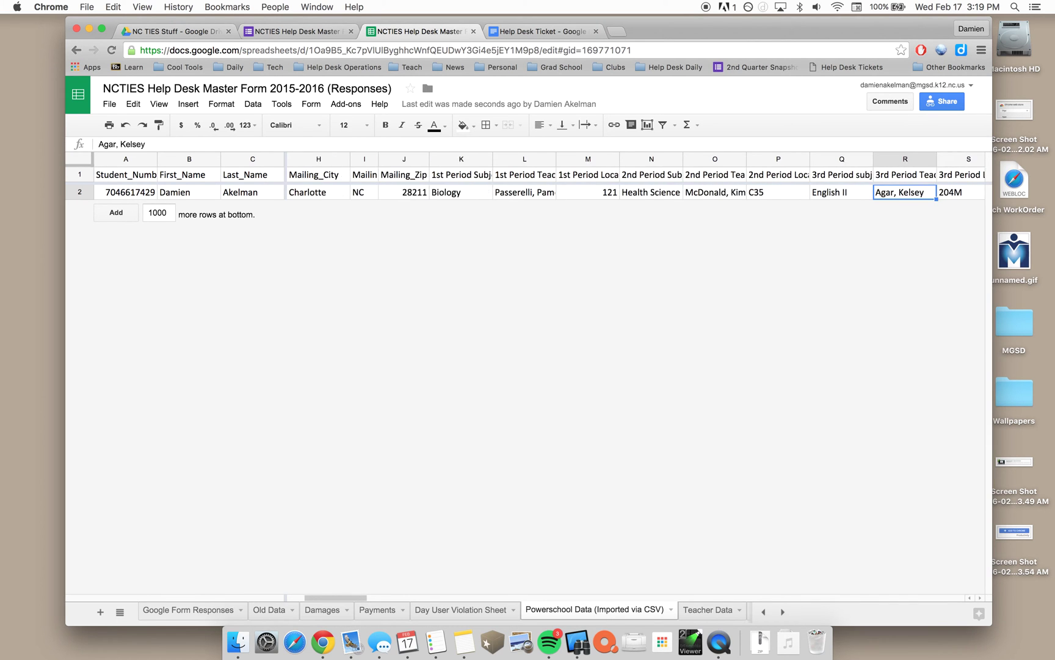
key("shift+Tab")
key("shift+Tab")
key("shift+Tab")
key("shift+Tab")
key("shift+Tab")
key("shift+Tab")
key("shift+Tab")
key("shift+Tab")
key("shift+Tab")
key("shift+Tab")
key("shift+Tab")
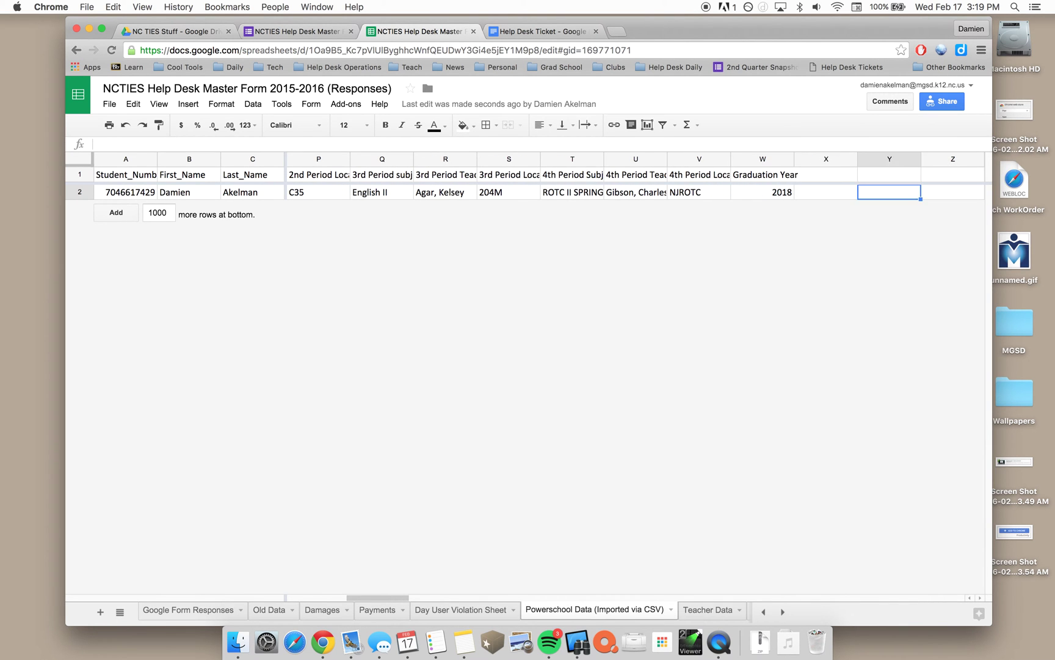
key("shift+Tab")
key("shift+Tab")
key("shift+Tab")
key("shift+Tab")
key("shift+Tab")
key("shift+Tab")
key("shift+Tab")
key("shift+Tab")
key("shift+Tab")
key("shift+Tab")
key("shift+Tab")
key("shift+Tab")
key("shift+Tab")
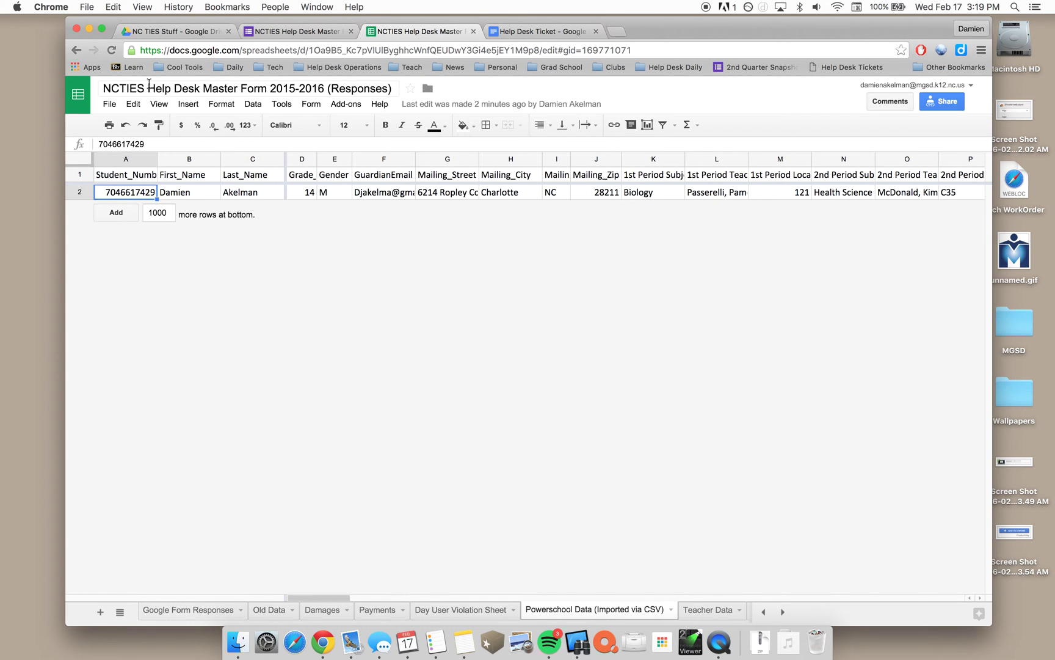
left_click(286, 32)
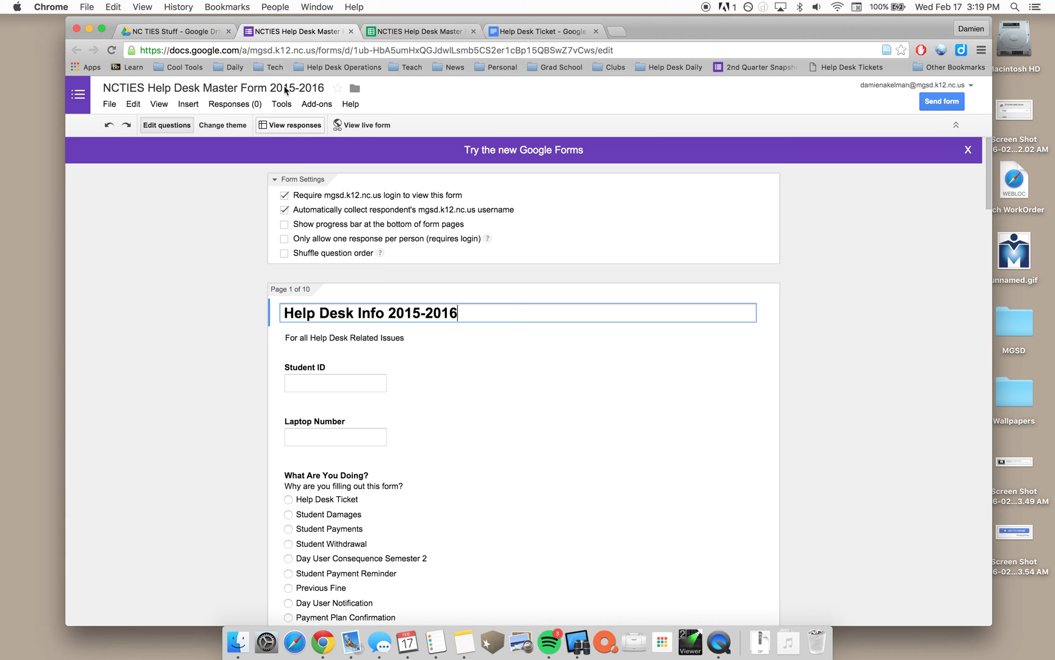
In the live form, enter the student's ID, laptop ADM104, and choose Help Desk Ticket
left_click(363, 125)
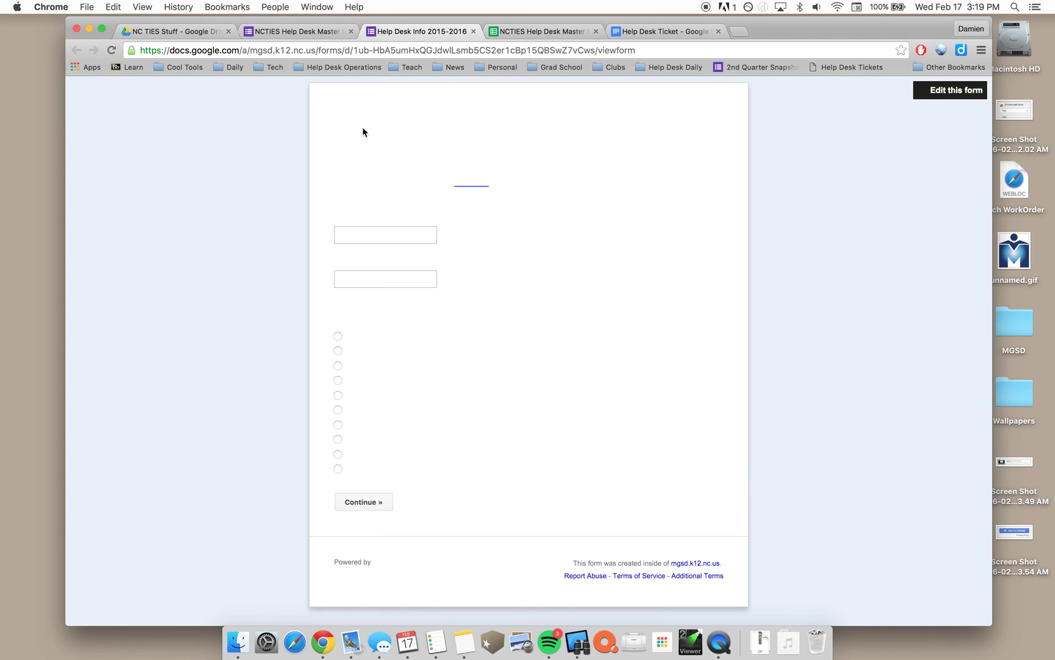
left_click(384, 233)
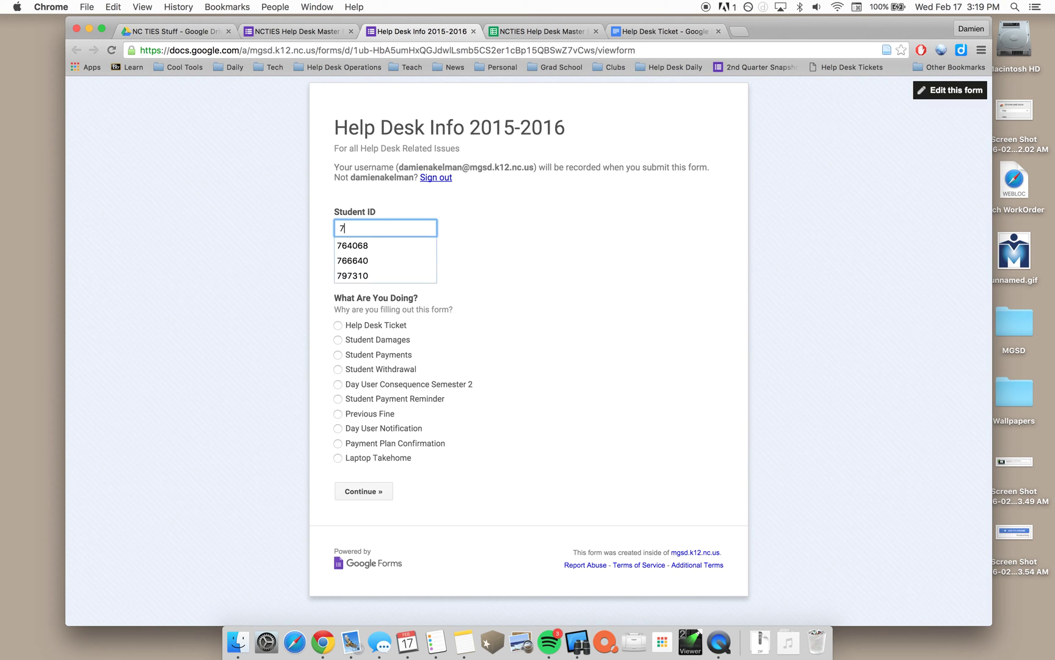
key("Tab")
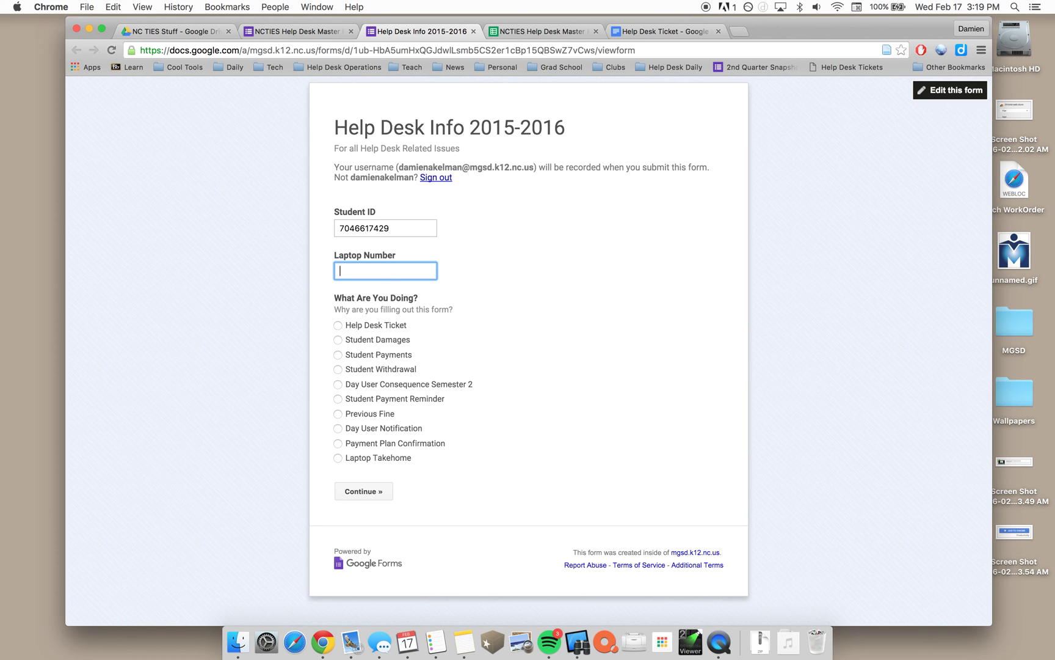
left_click(394, 327)
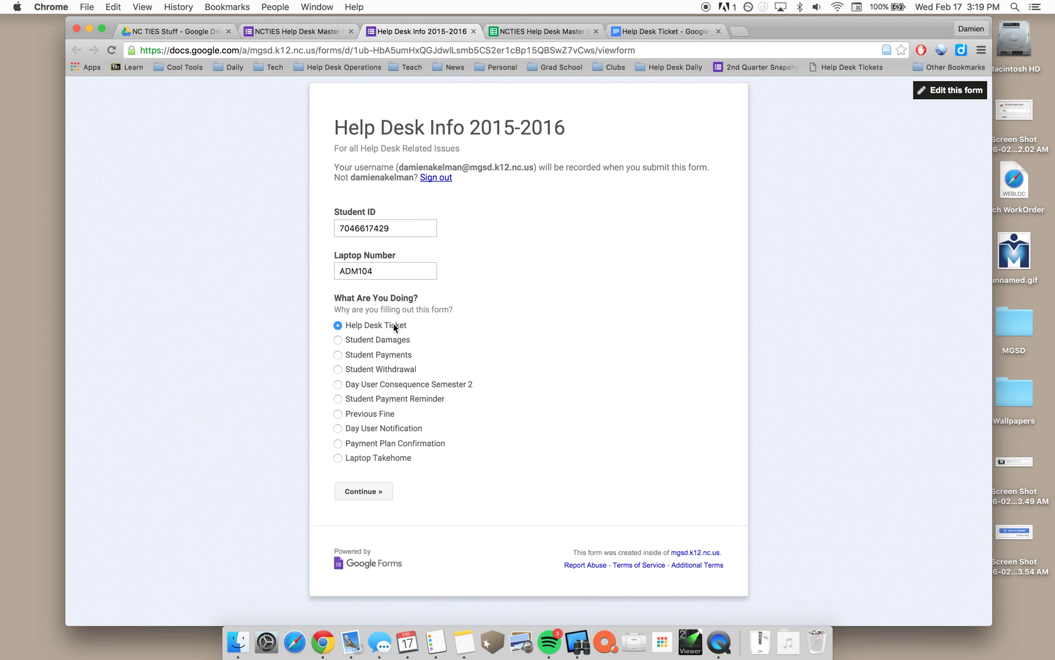
left_click(368, 492)
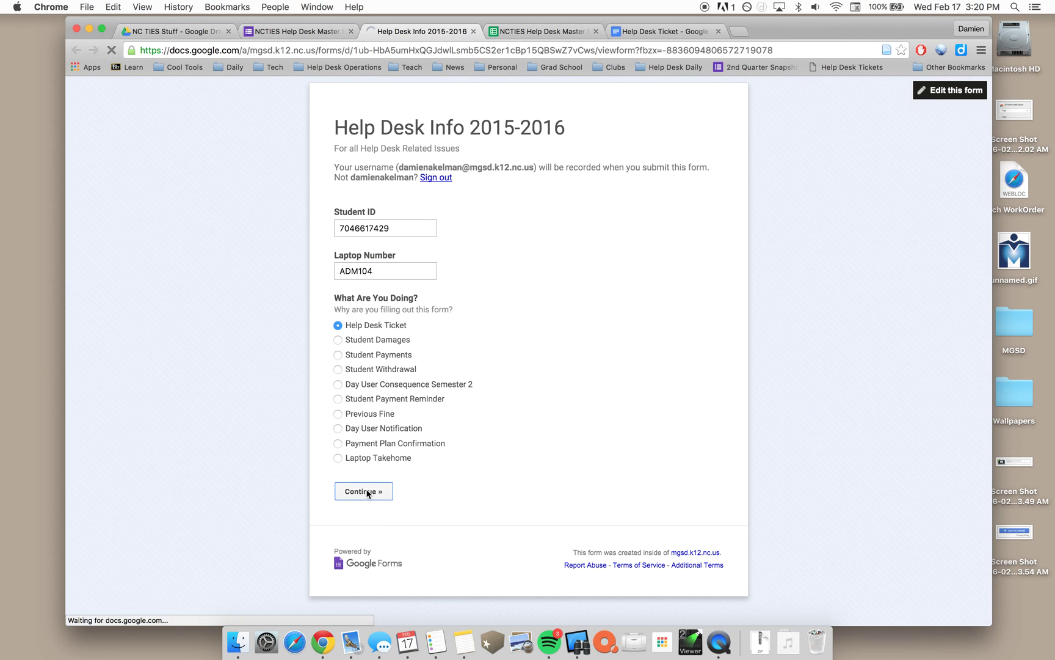
Describe the issue as 'Help Desk has to grab laptop and bring it back.' and submit
left_click(427, 305)
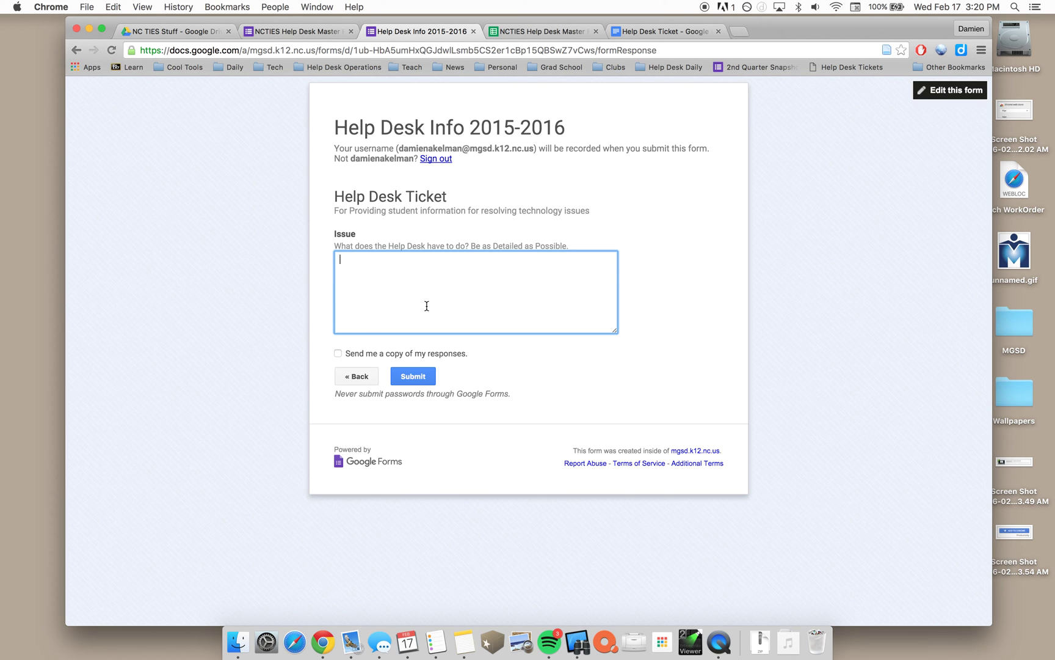
type("Help Desk has to grab lao")
key("BackSpace")
type("ptop and bring ")
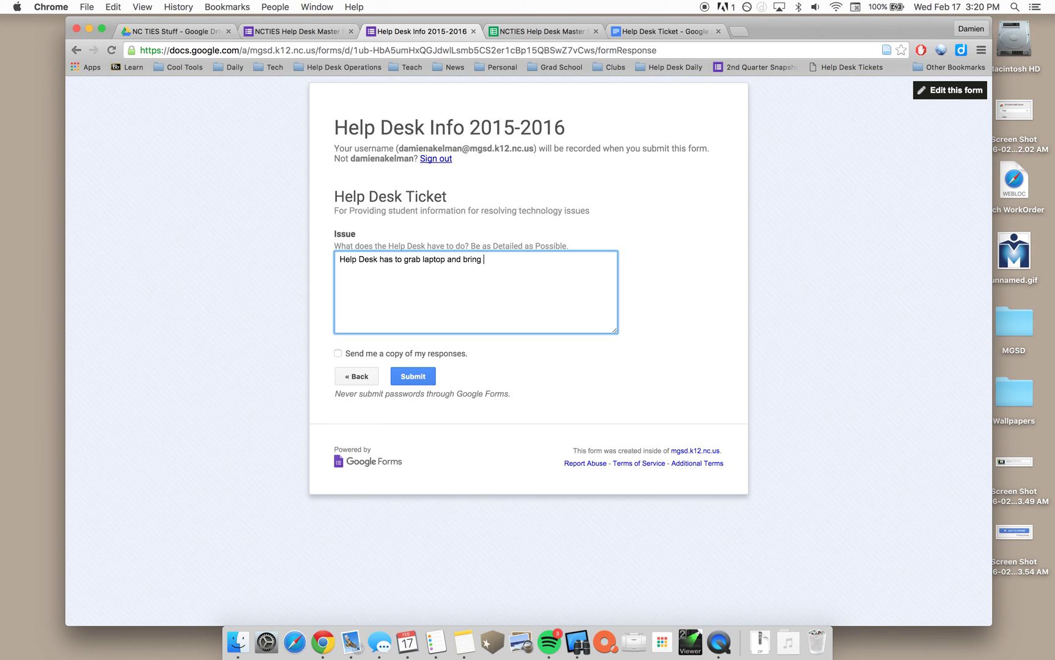
type("it back.")
left_click(421, 376)
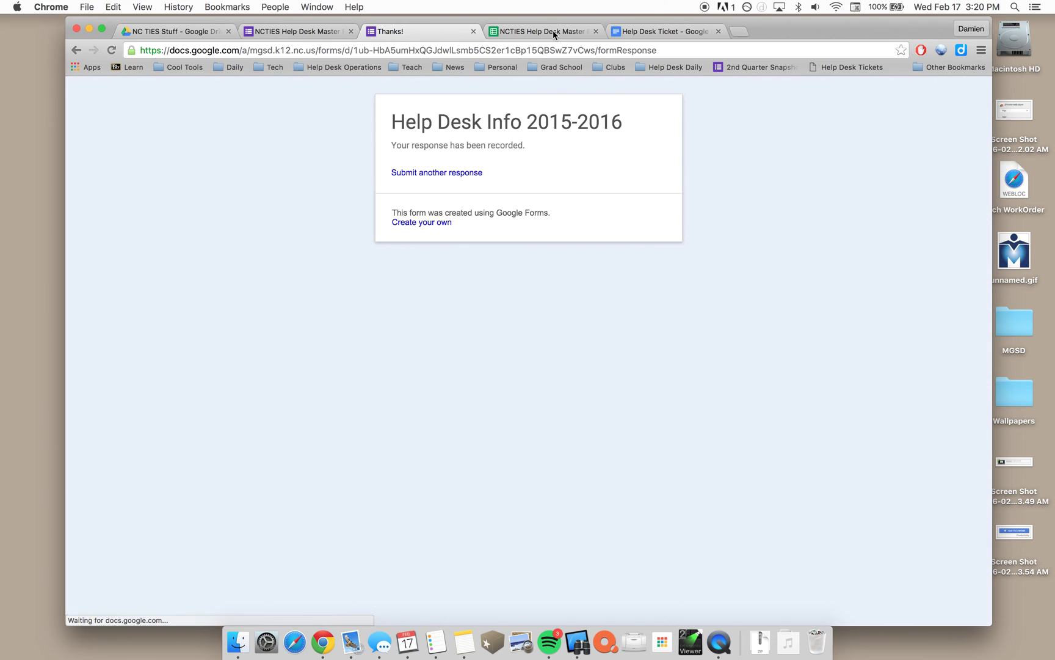
Open the Google Form Responses sheet and move along the new row 2 to the empty First Name column
left_click(552, 31)
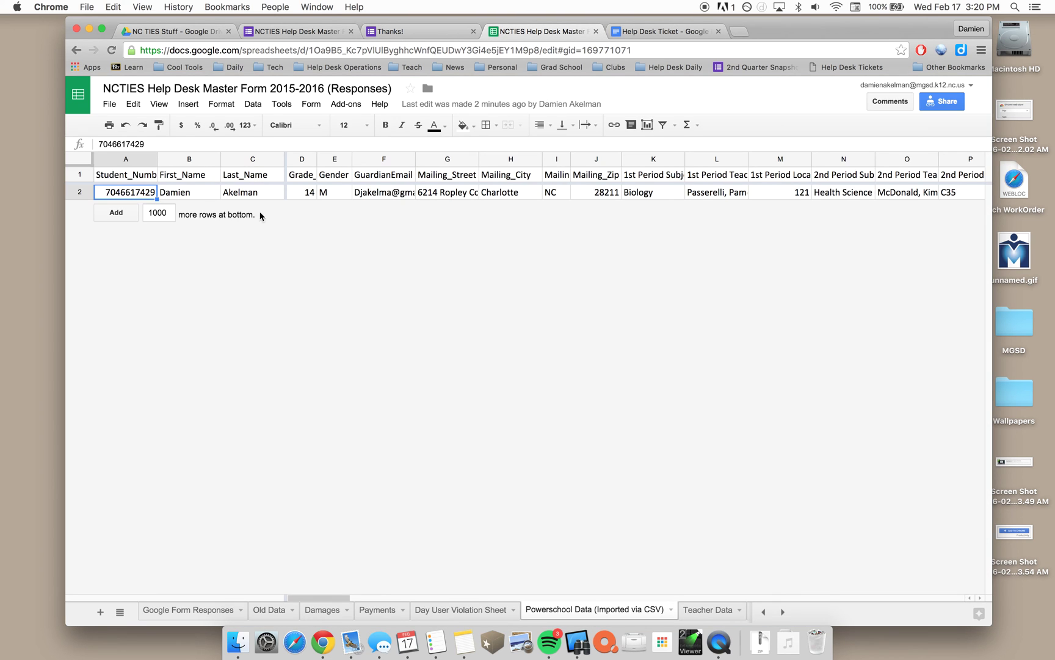
left_click(191, 611)
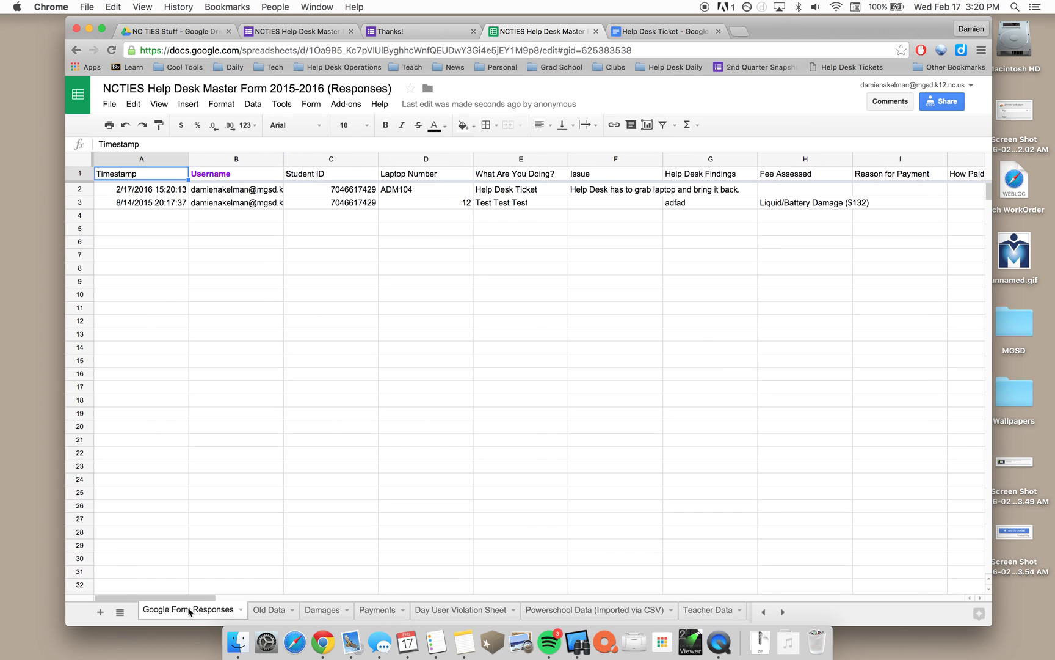
left_click(221, 205)
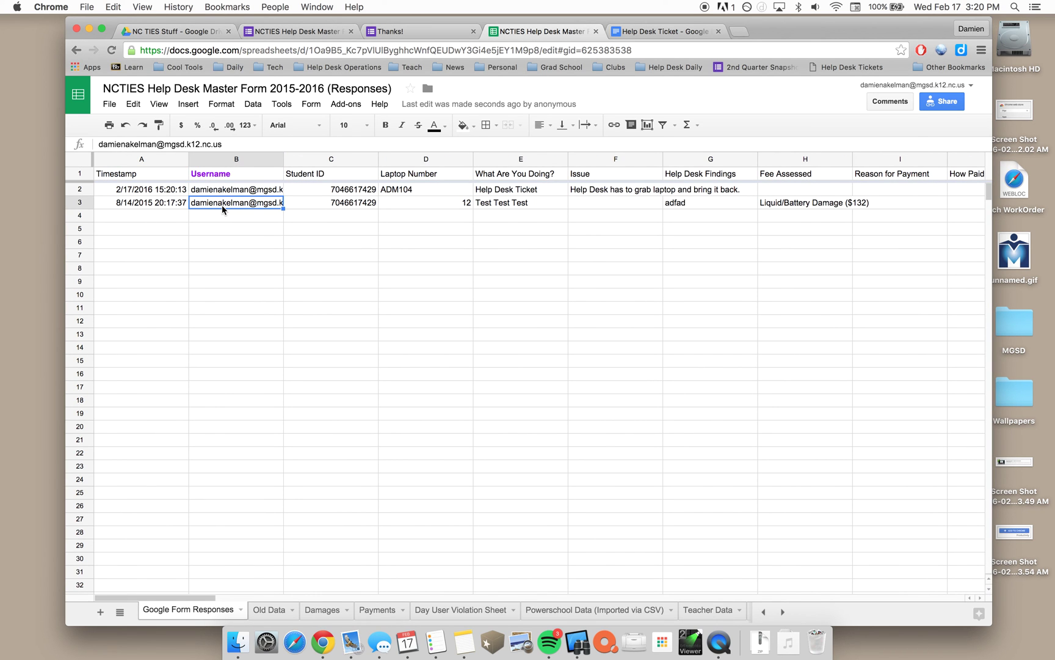
key("Right")
key("Right")
key("Left")
key("Right")
key("Right")
key("Right")
key("Right")
key("Right")
key("Right")
key("Right")
key("Right")
key("Right")
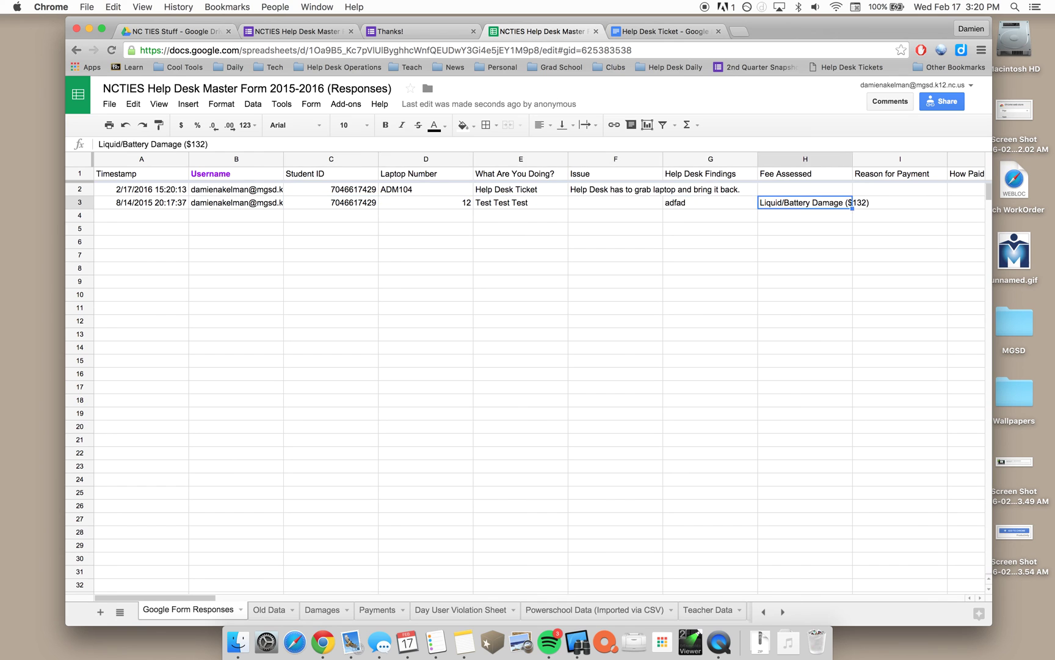
key("Right")
key("Right")
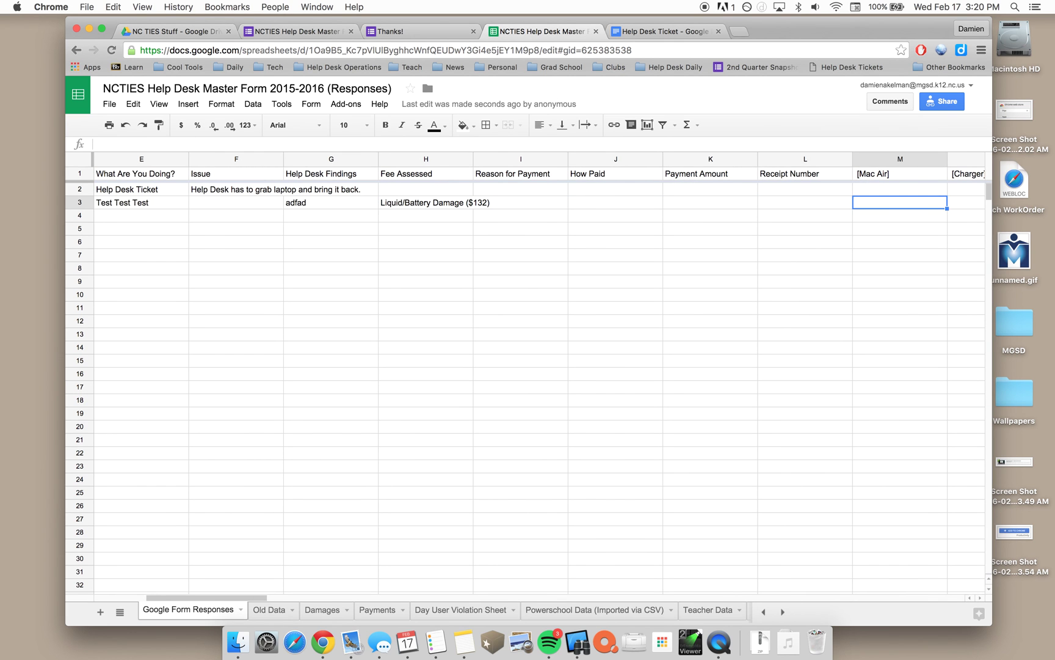
key("Left")
key("Left")
key("Up")
key("Right")
key("Right")
key("Right")
key("Right")
key("Right")
key("Right")
key("Right")
key("Right")
key("Right")
key("Right")
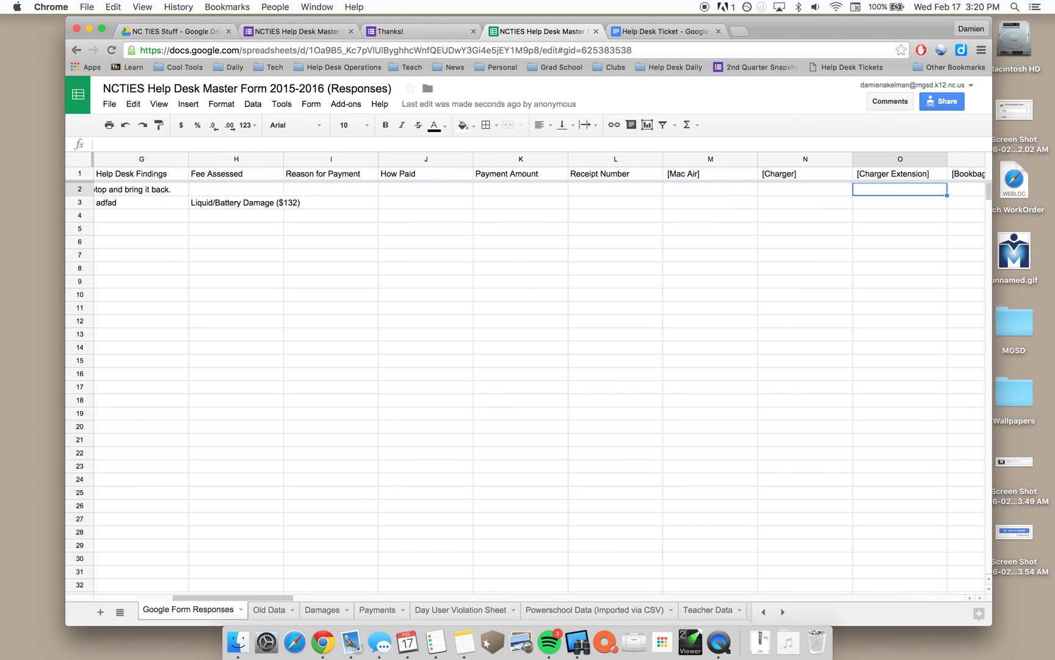
key("Right")
key("Right")
key("Right")
key("Right")
key("Right")
key("Right")
key("Right")
key("Right")
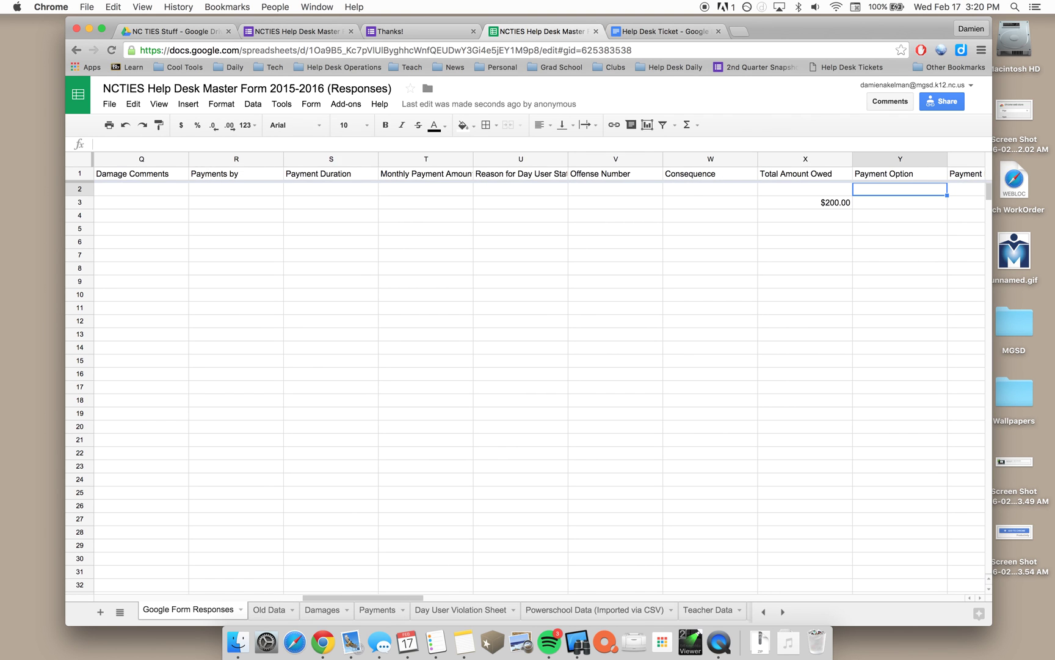
key("Left")
key("Left")
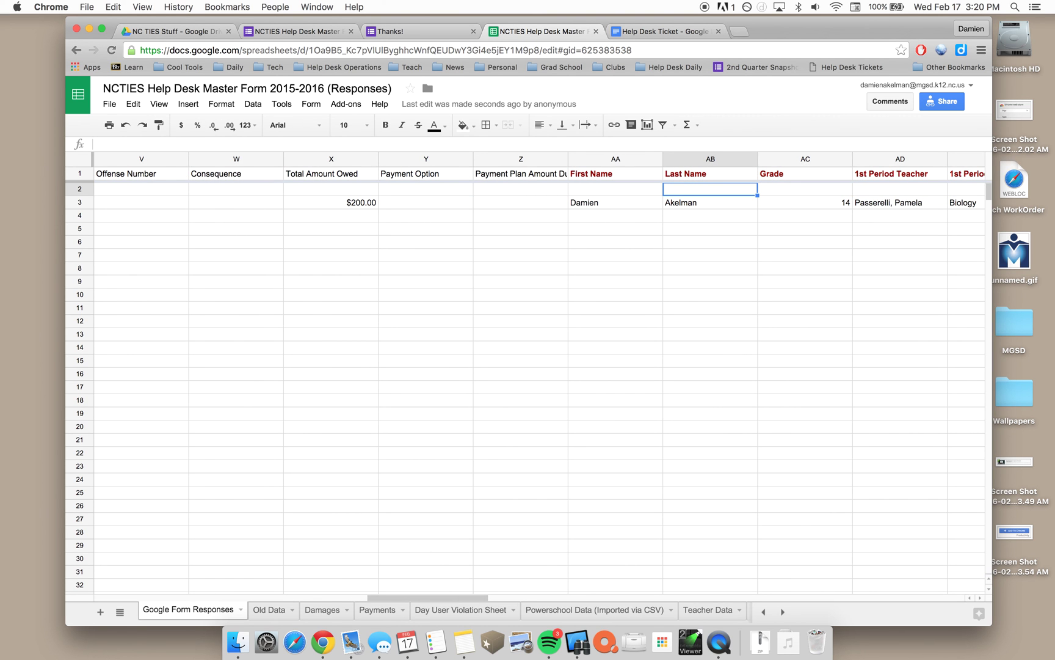
Copy the First Name and Last Name VLOOKUP formulas from AA3 and AB3 up into AA2 and AB2
left_click(597, 202)
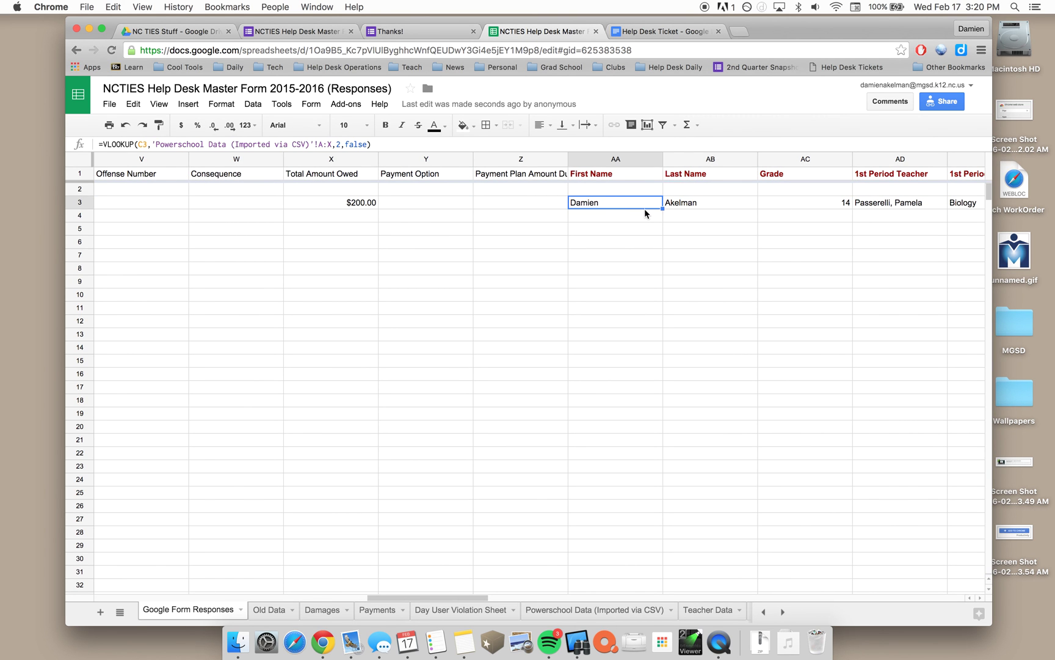
left_click_drag(662, 208, 659, 190)
left_click(717, 209)
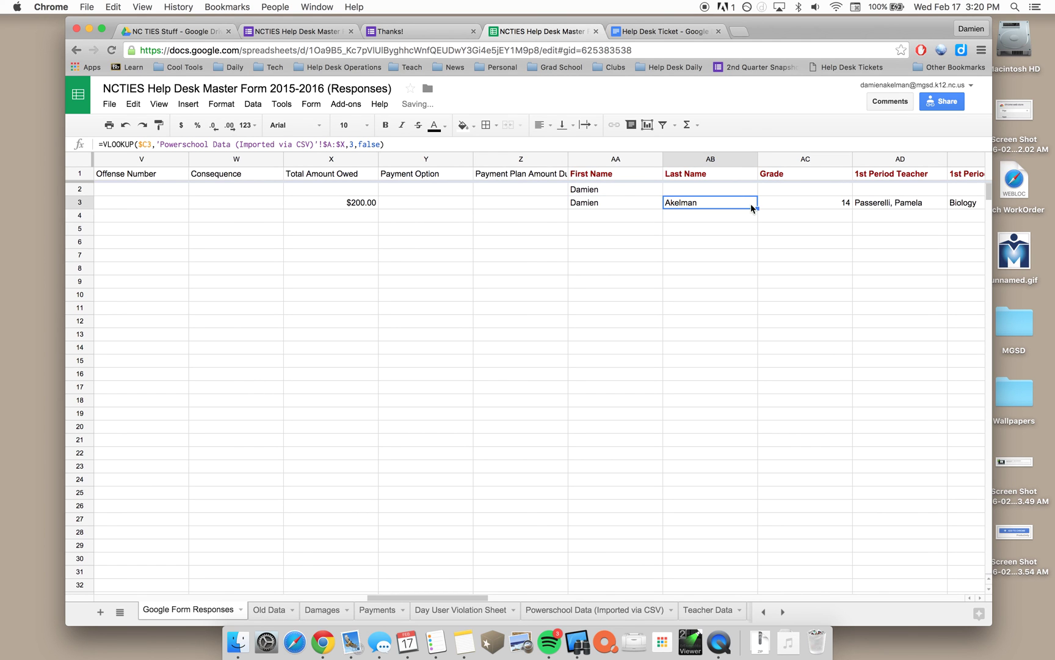
left_click_drag(758, 209, 745, 196)
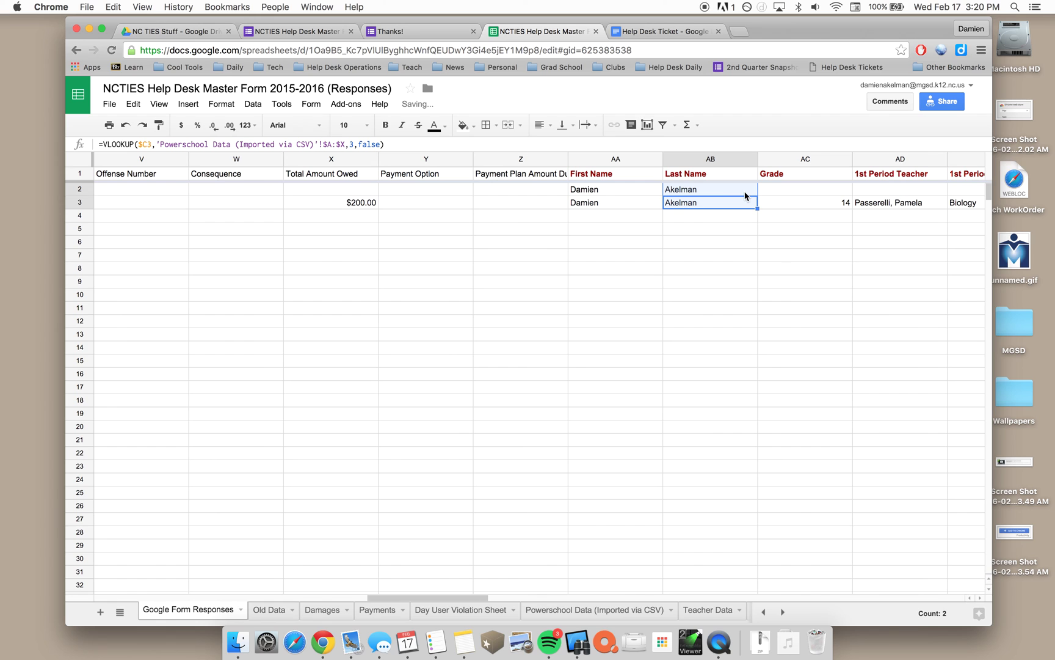